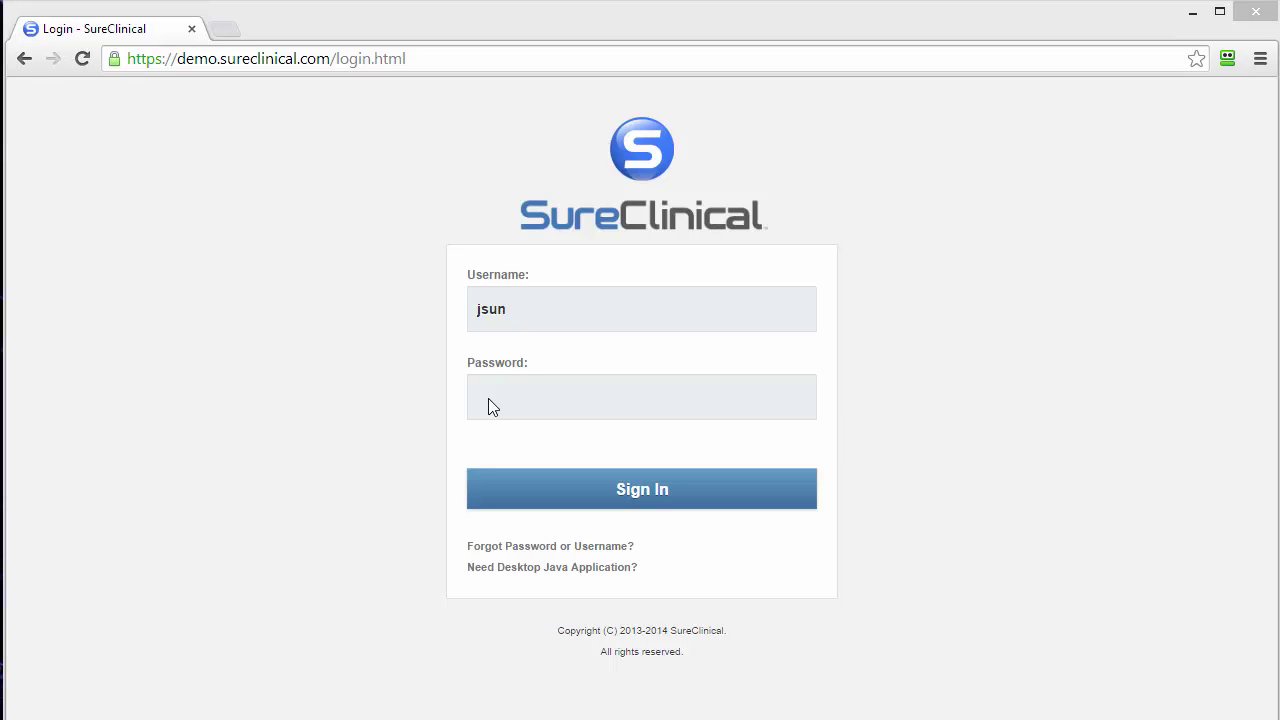
# Enter the password and sign in to SureClinical
pyautogui.click(488, 398)
pyautogui.click(531, 487)
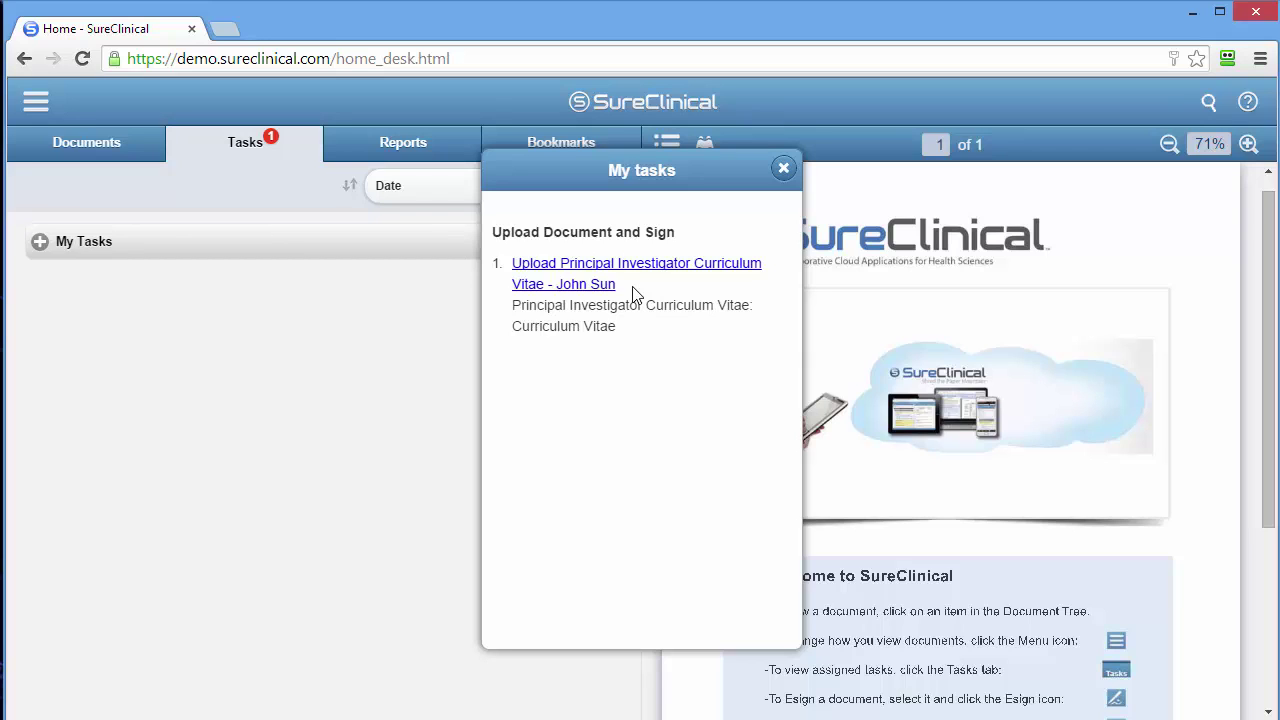
pyautogui.click(643, 272)
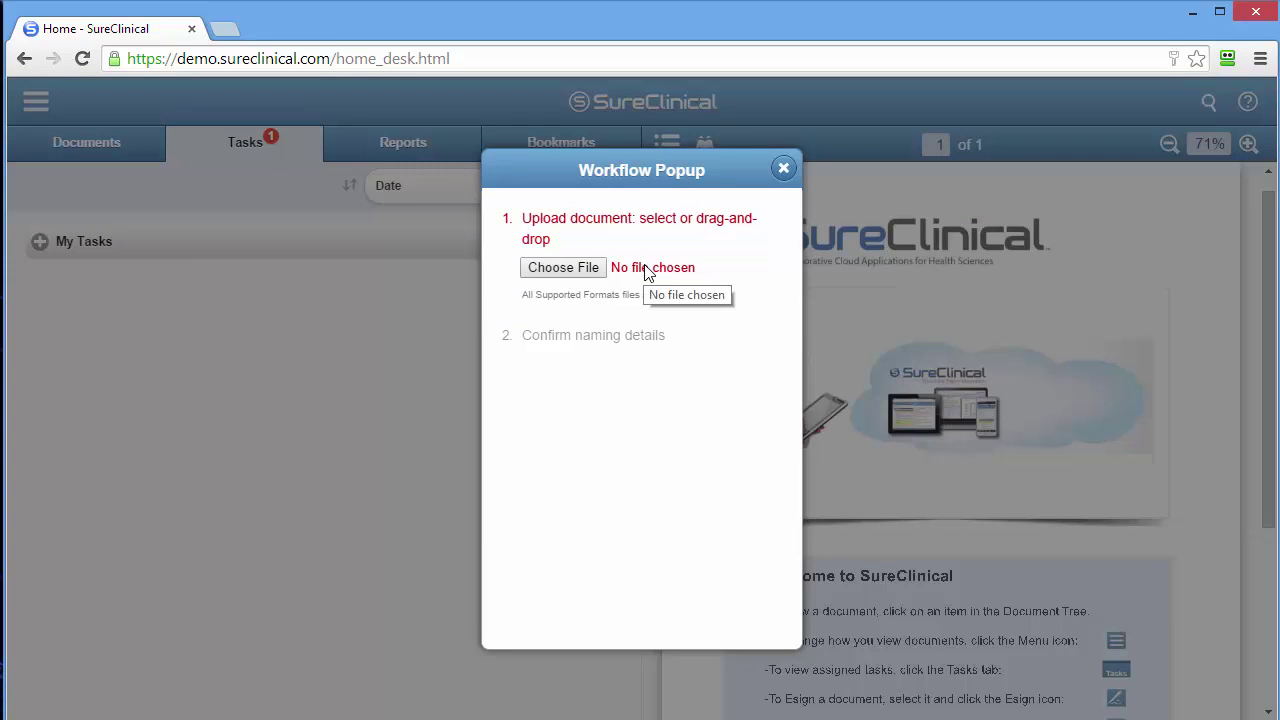
pyautogui.click(585, 271)
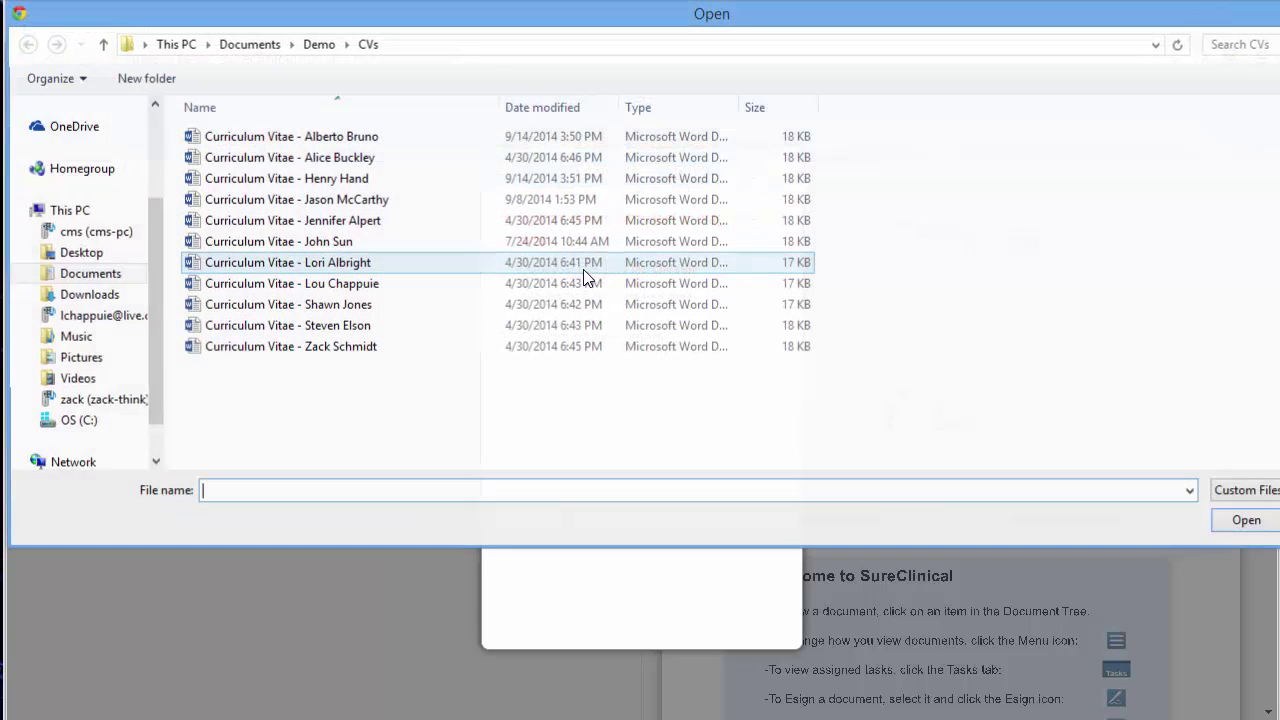
pyautogui.click(462, 248)
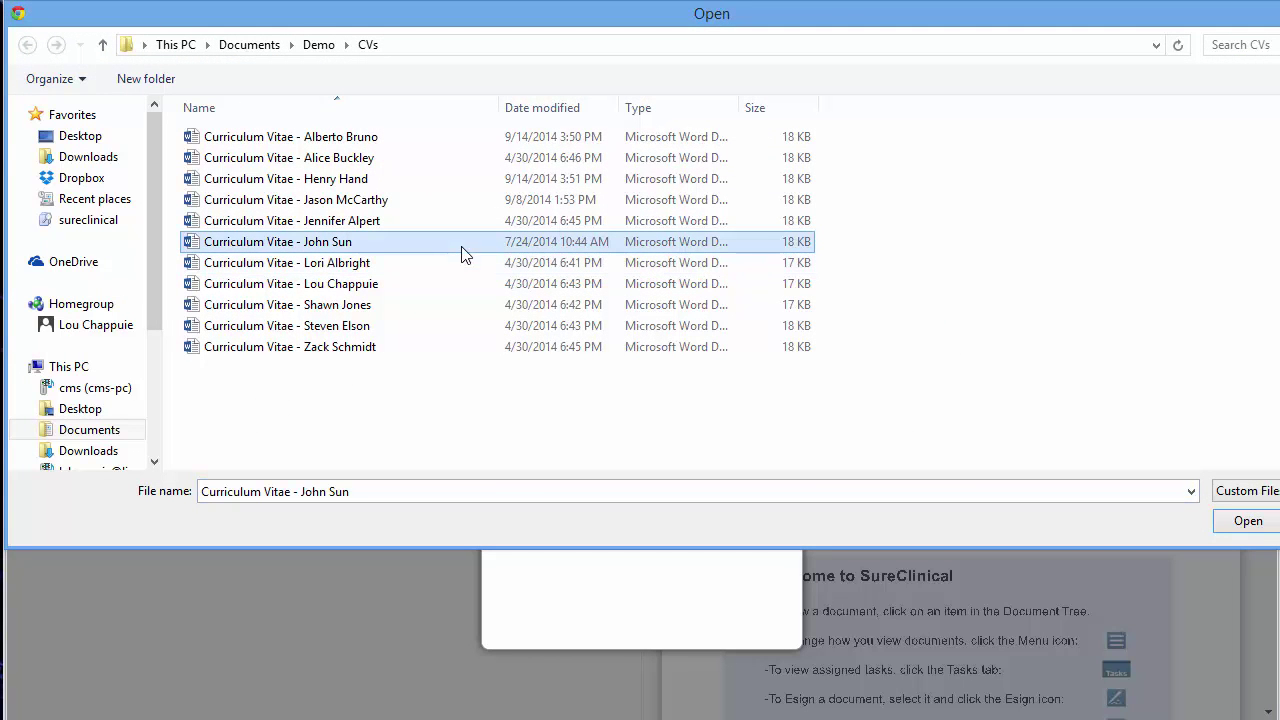
pyautogui.click(1222, 533)
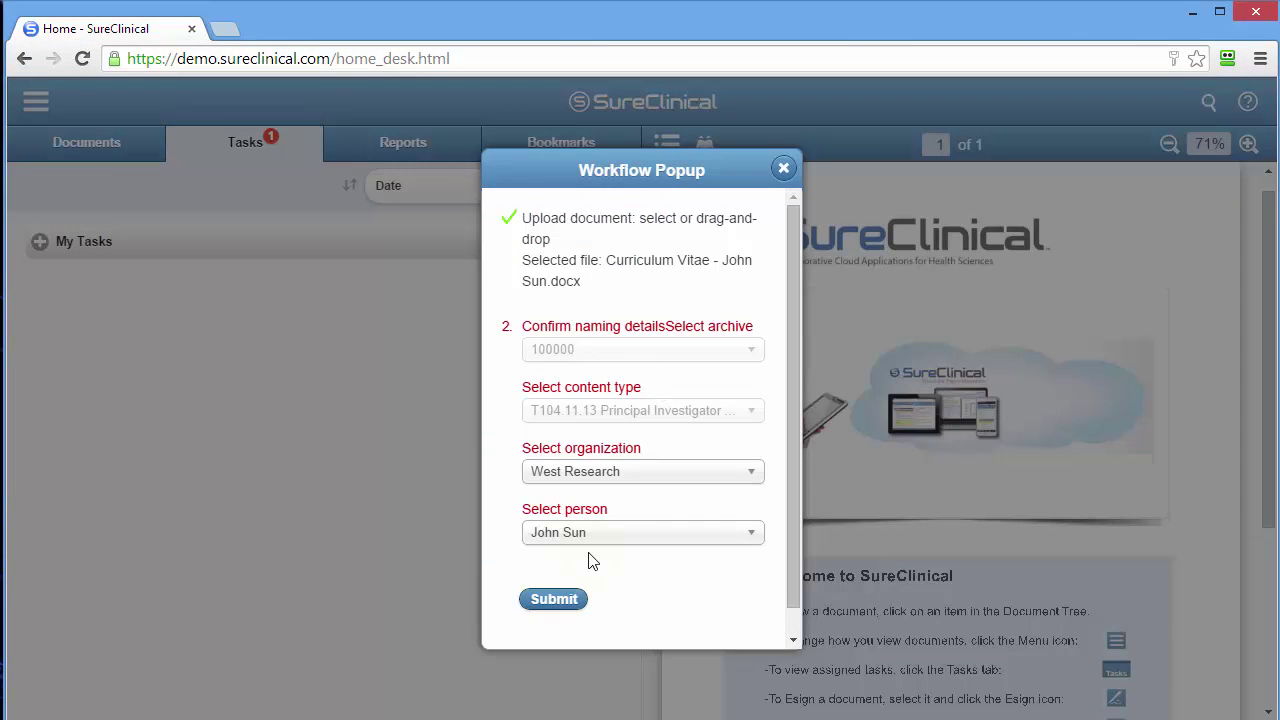
pyautogui.click(559, 603)
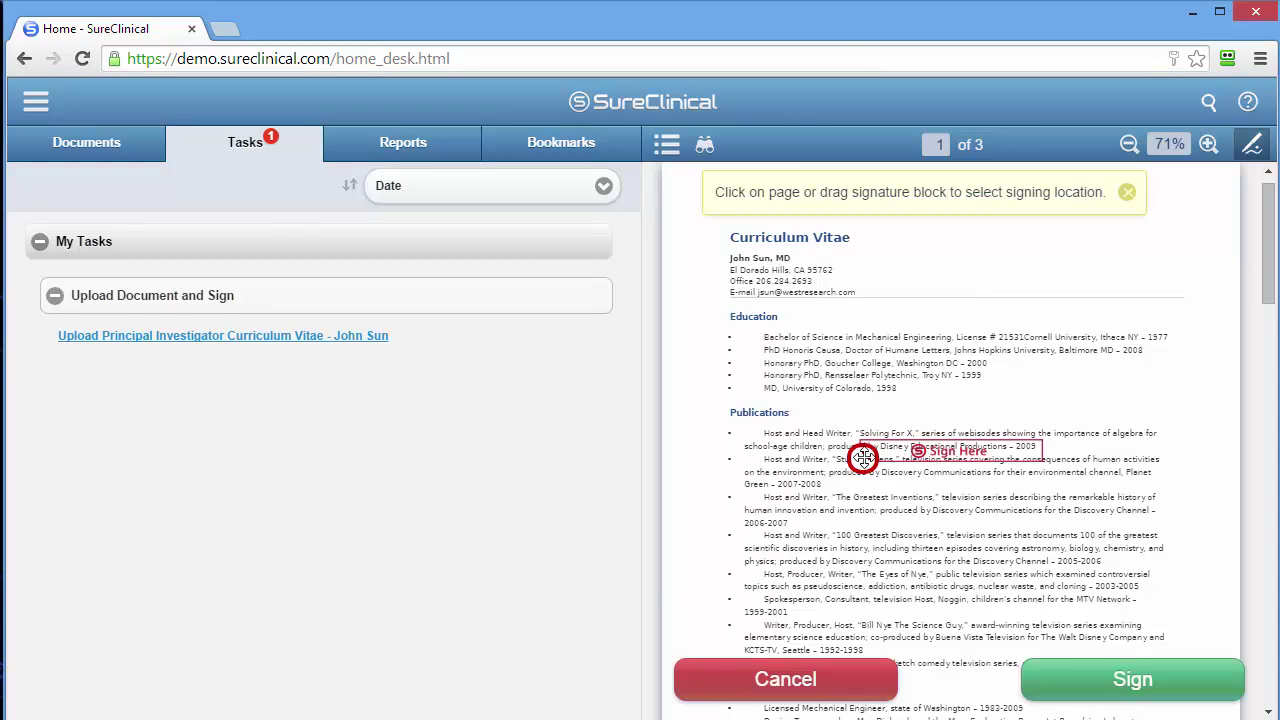
pyautogui.moveTo(856, 476); pyautogui.dragTo(856, 267)
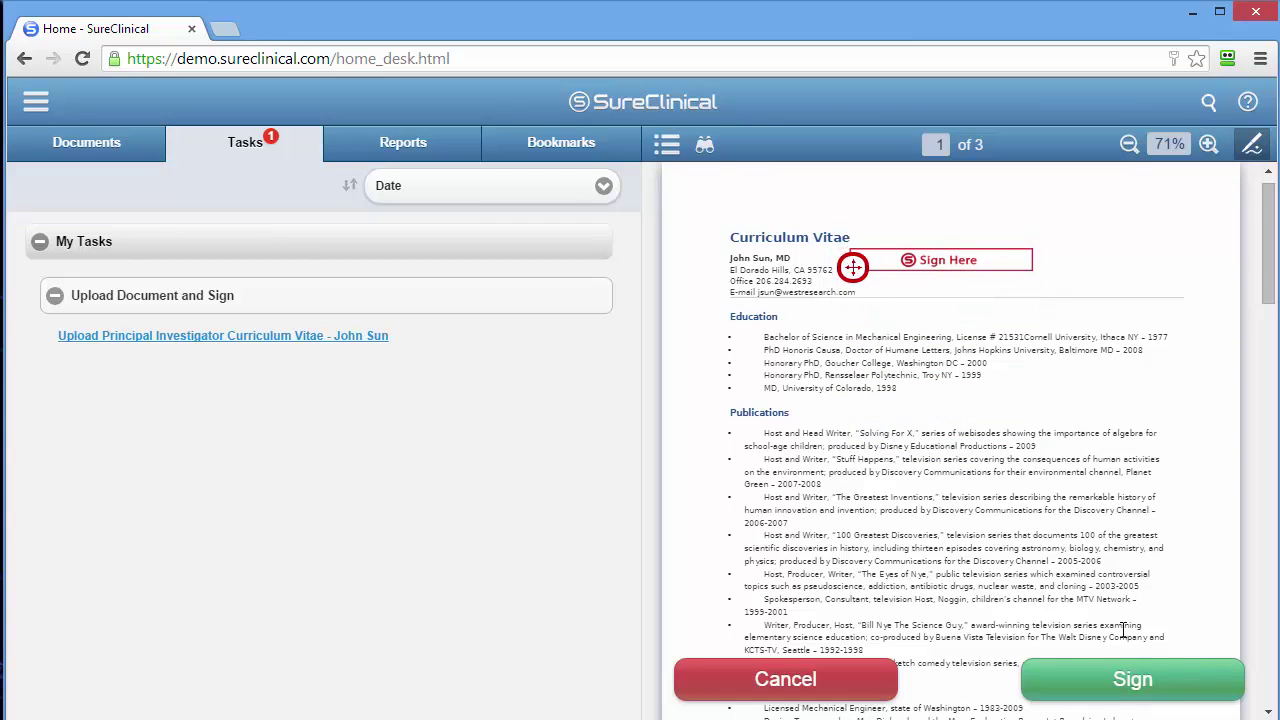
pyautogui.click(1140, 695)
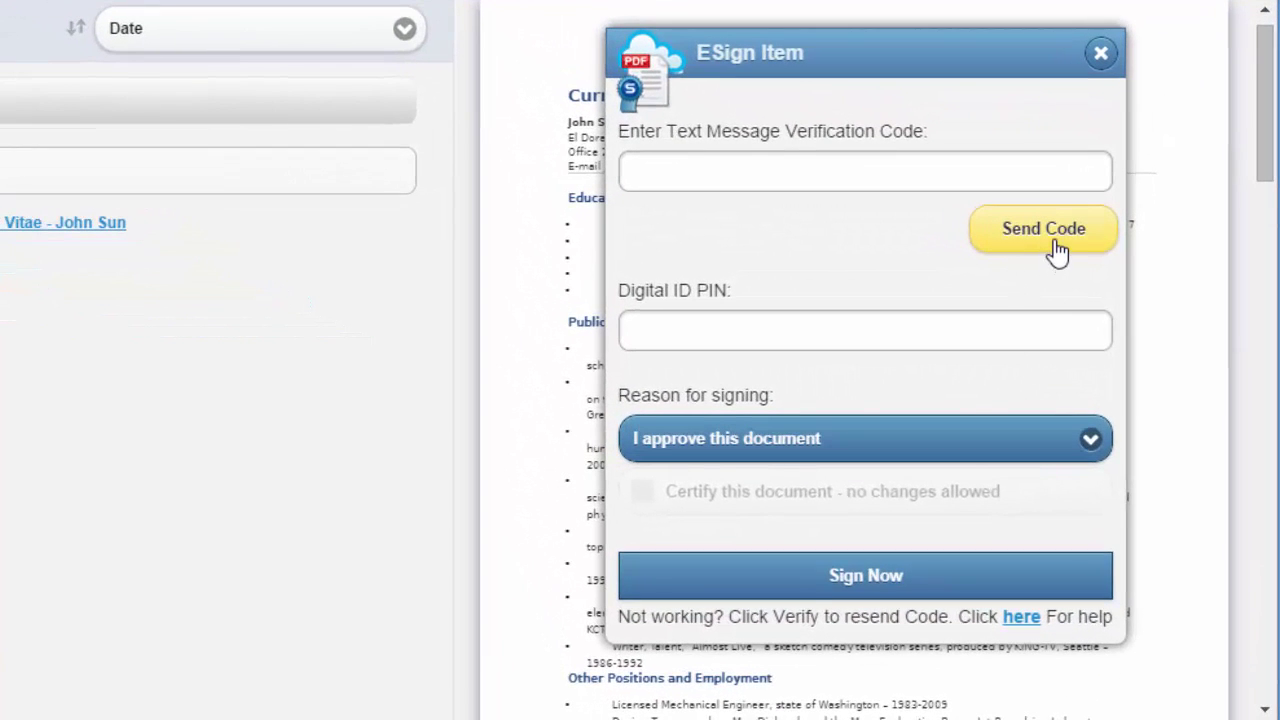
pyautogui.click(1056, 250)
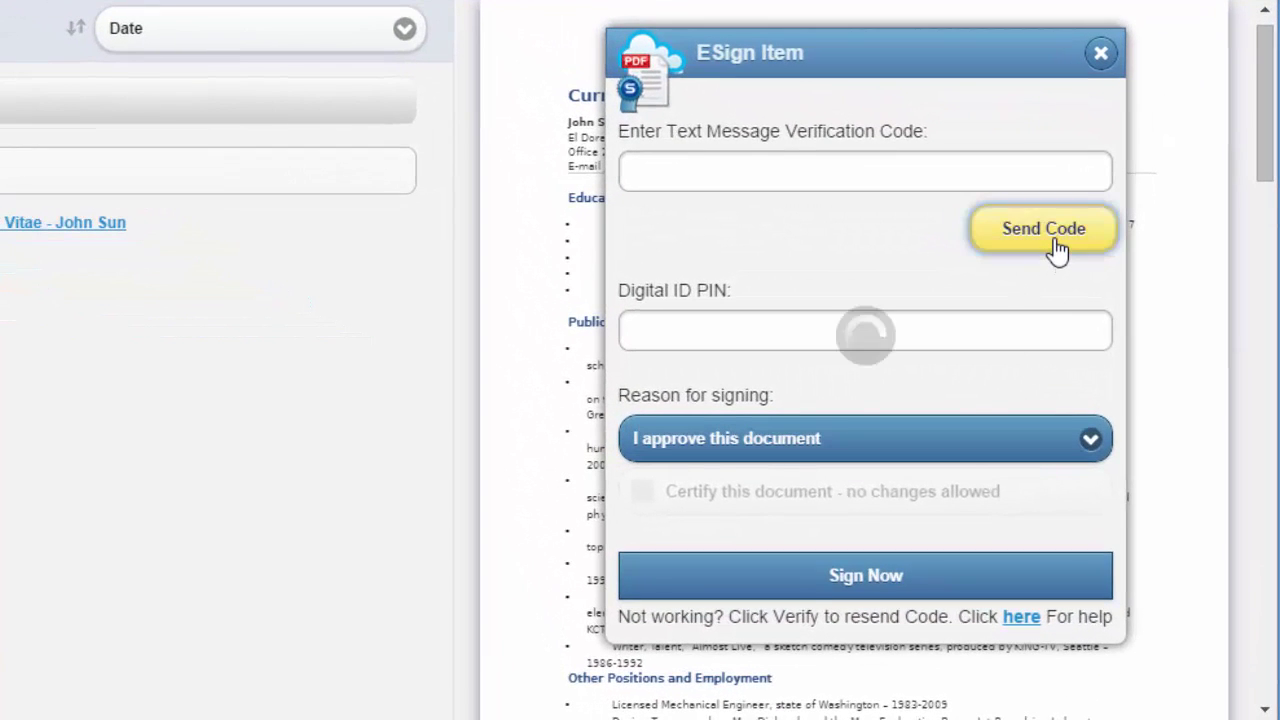
pyautogui.click(900, 267)
pyautogui.click(770, 431)
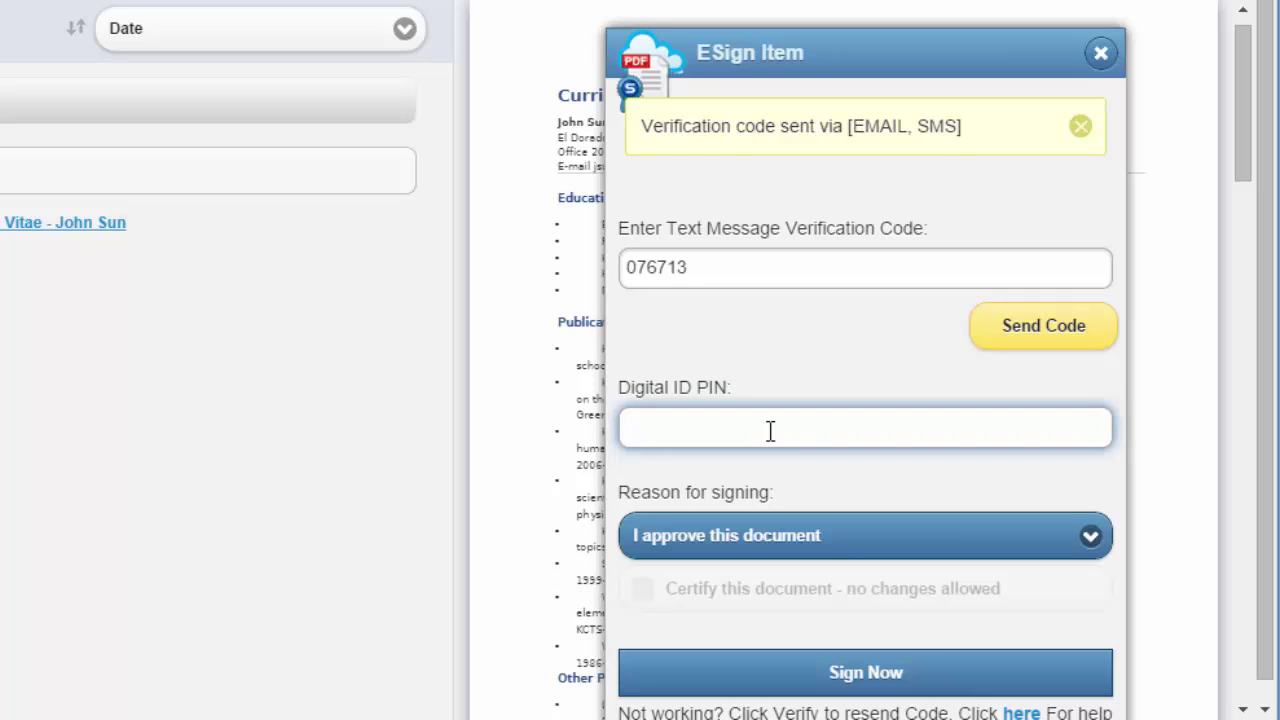
pyautogui.click(818, 538)
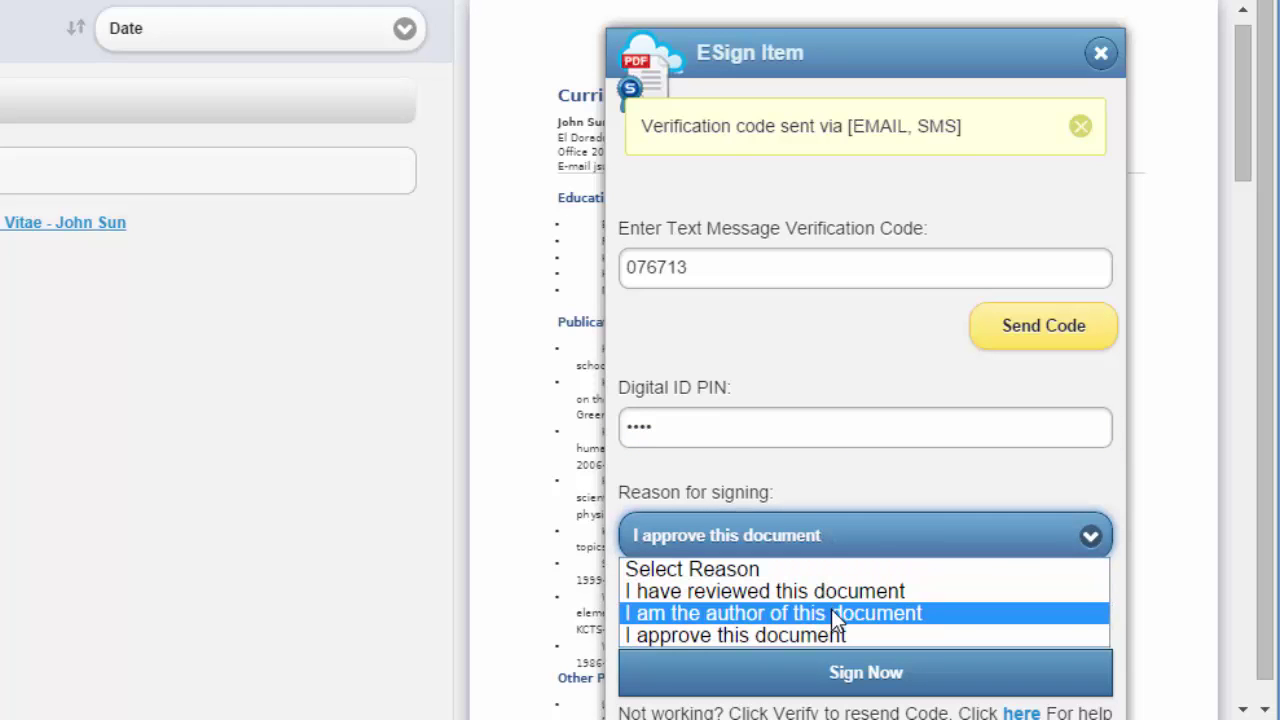
pyautogui.click(808, 684)
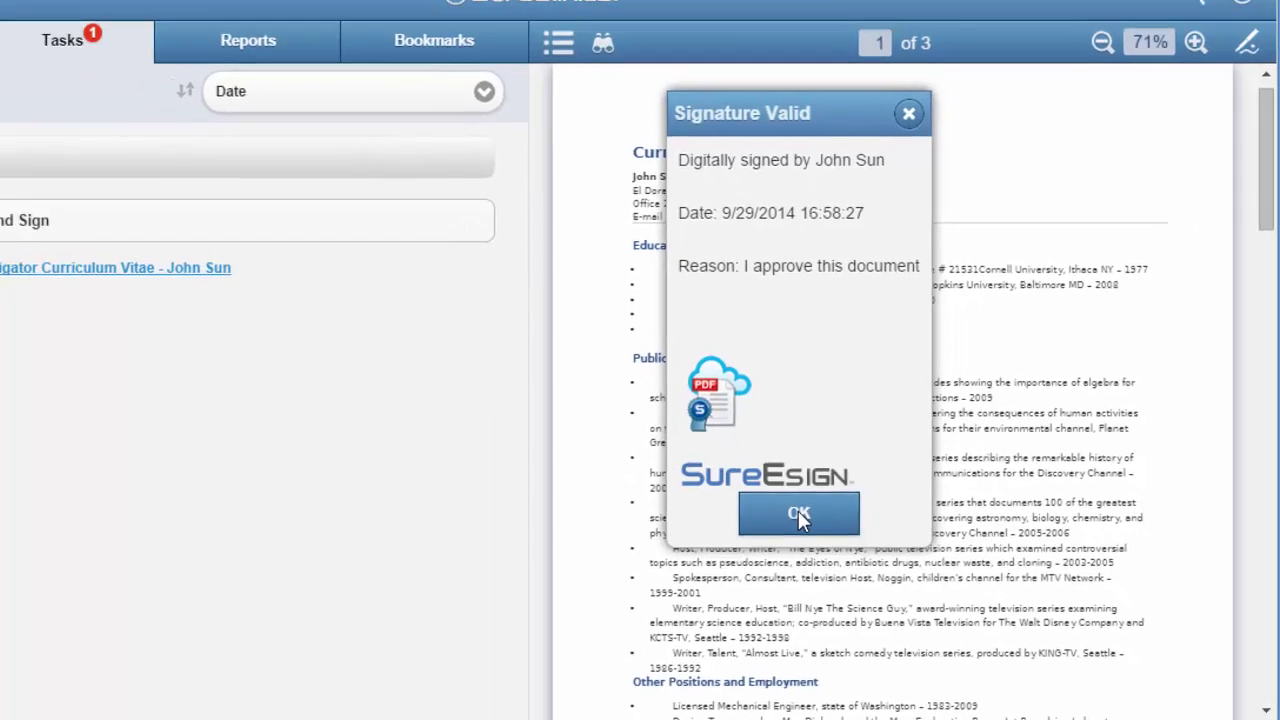
# Dismiss the confirmation, expand Study 100000 > 104 Site Management, and open document search
pyautogui.click(750, 492)
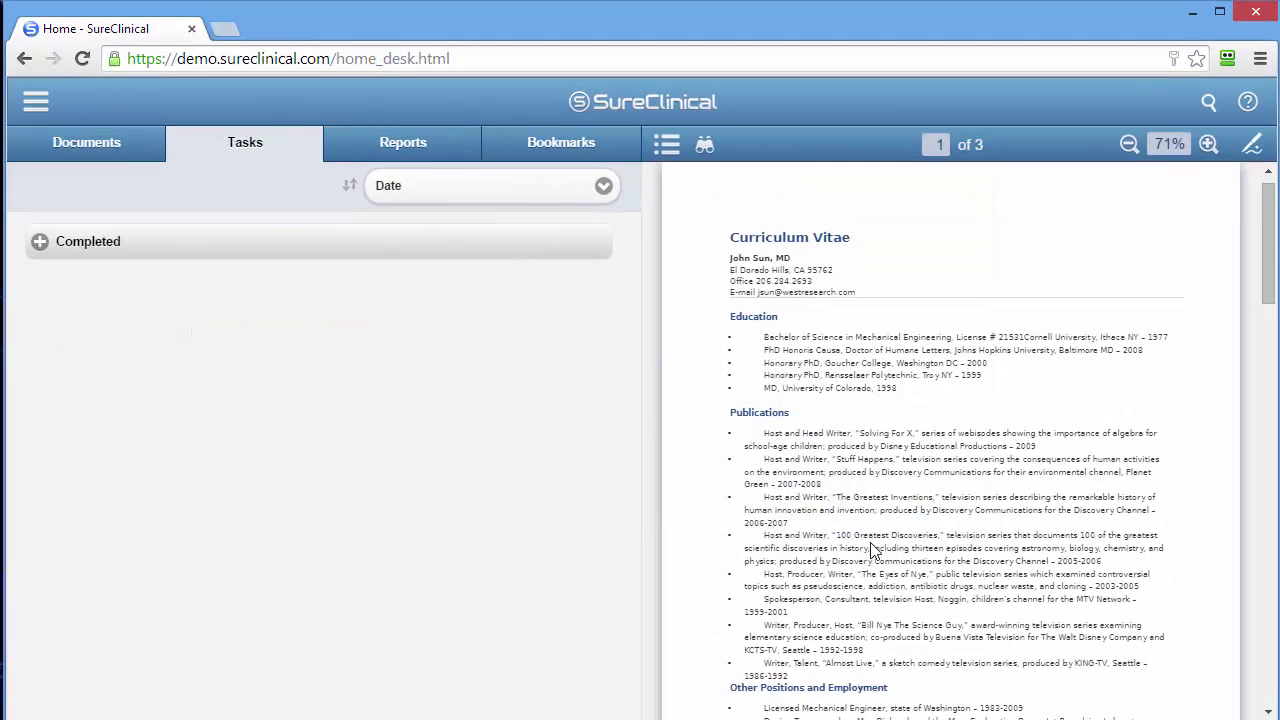
pyautogui.click(667, 144)
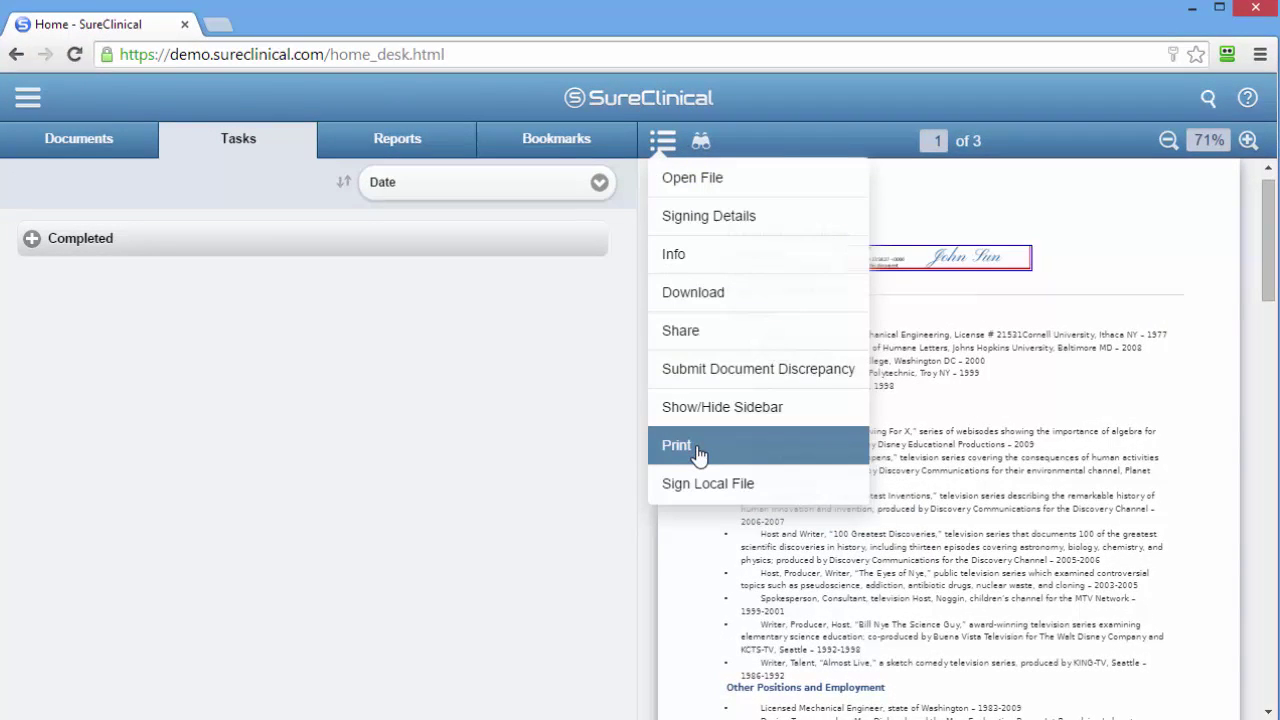
pyautogui.click(90, 141)
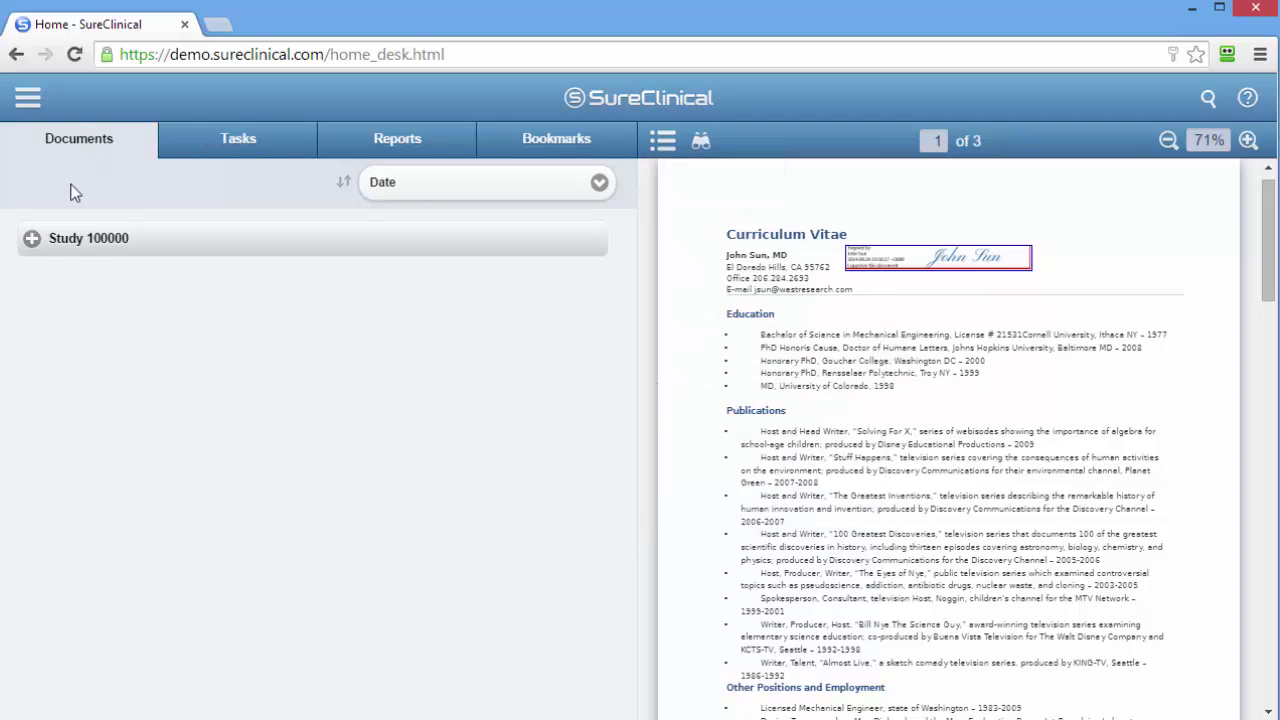
pyautogui.click(52, 250)
pyautogui.click(50, 294)
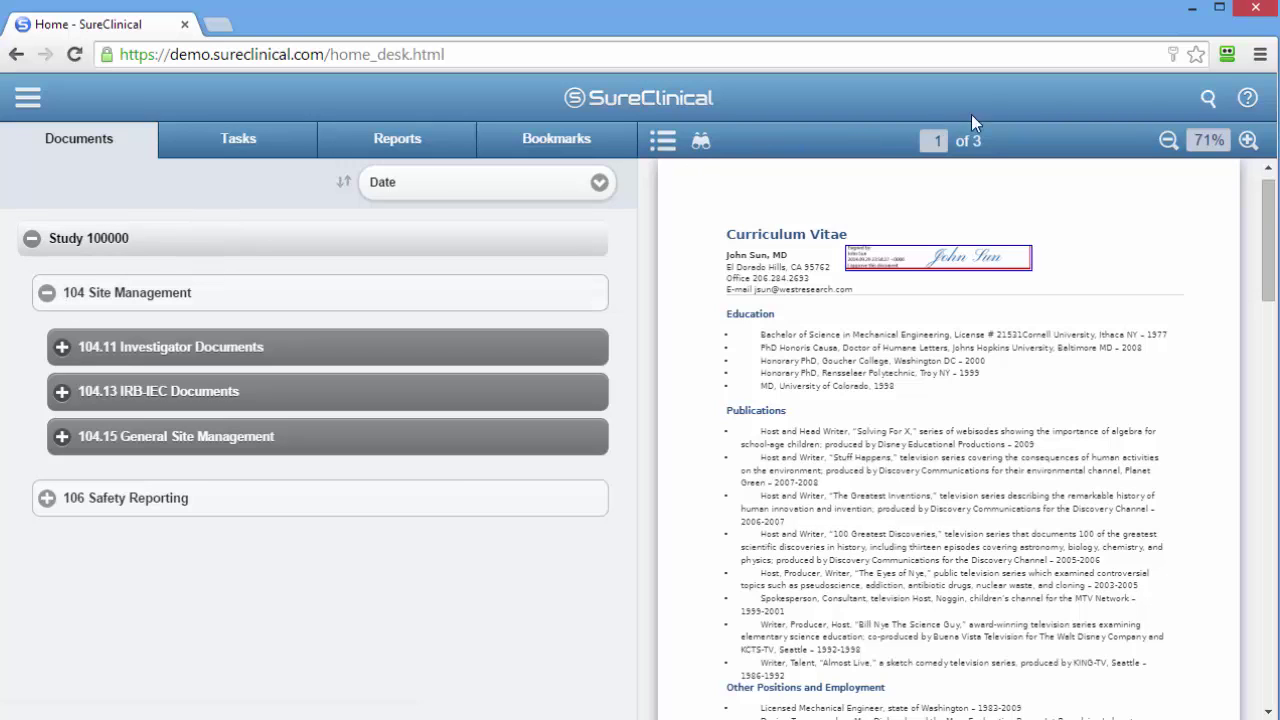
pyautogui.click(1208, 98)
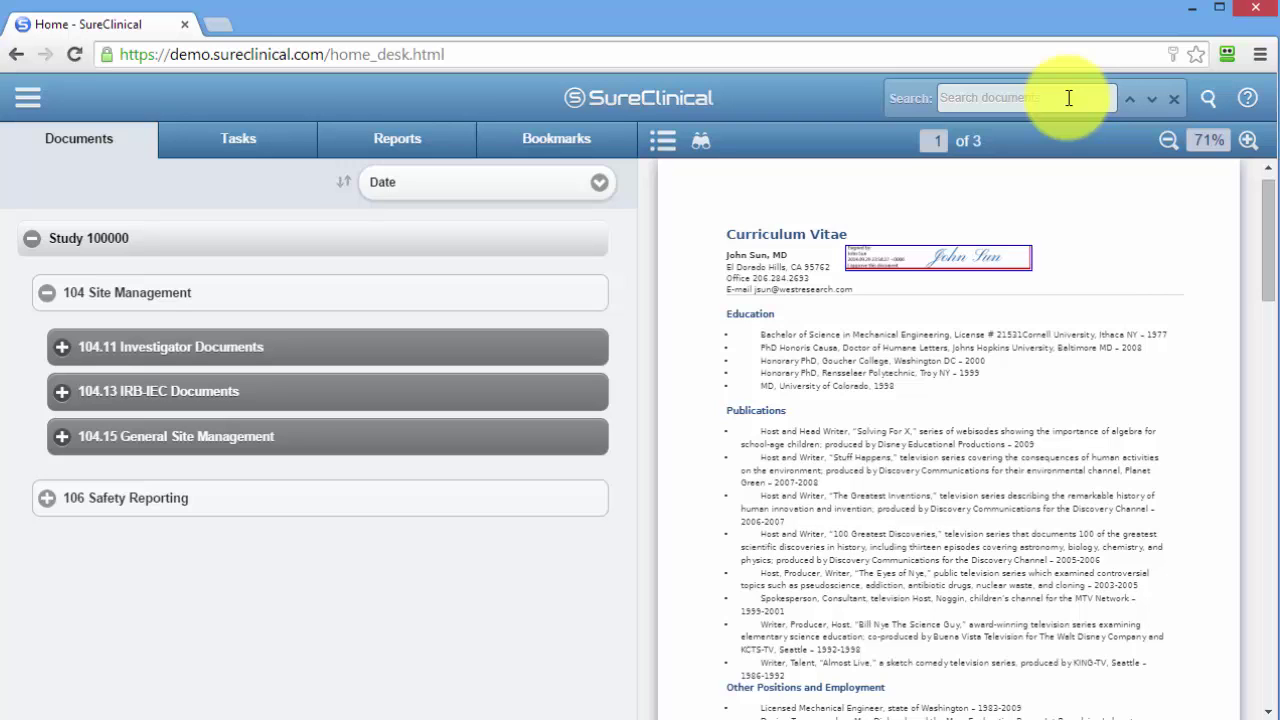
# Search 'SAE', open the 100000-SAE-Report under T106.11.11 SAE Report, and scroll through it
pyautogui.write('SA')
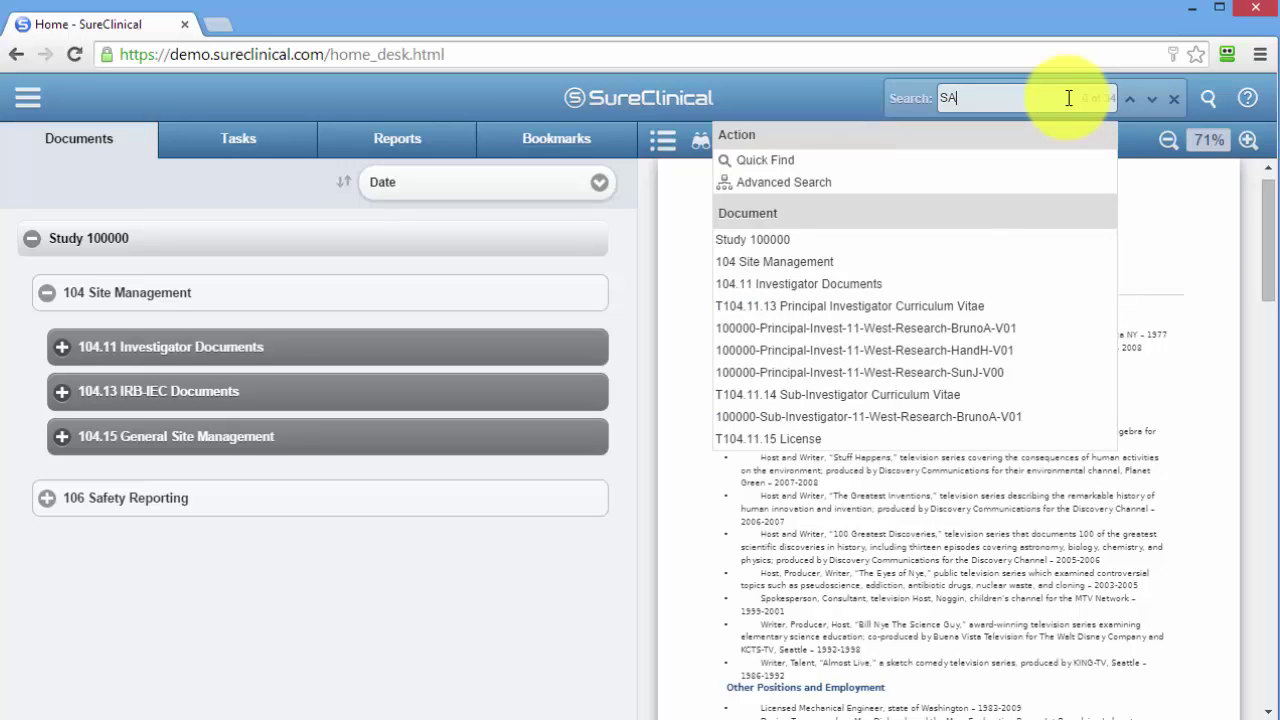
pyautogui.write('E')
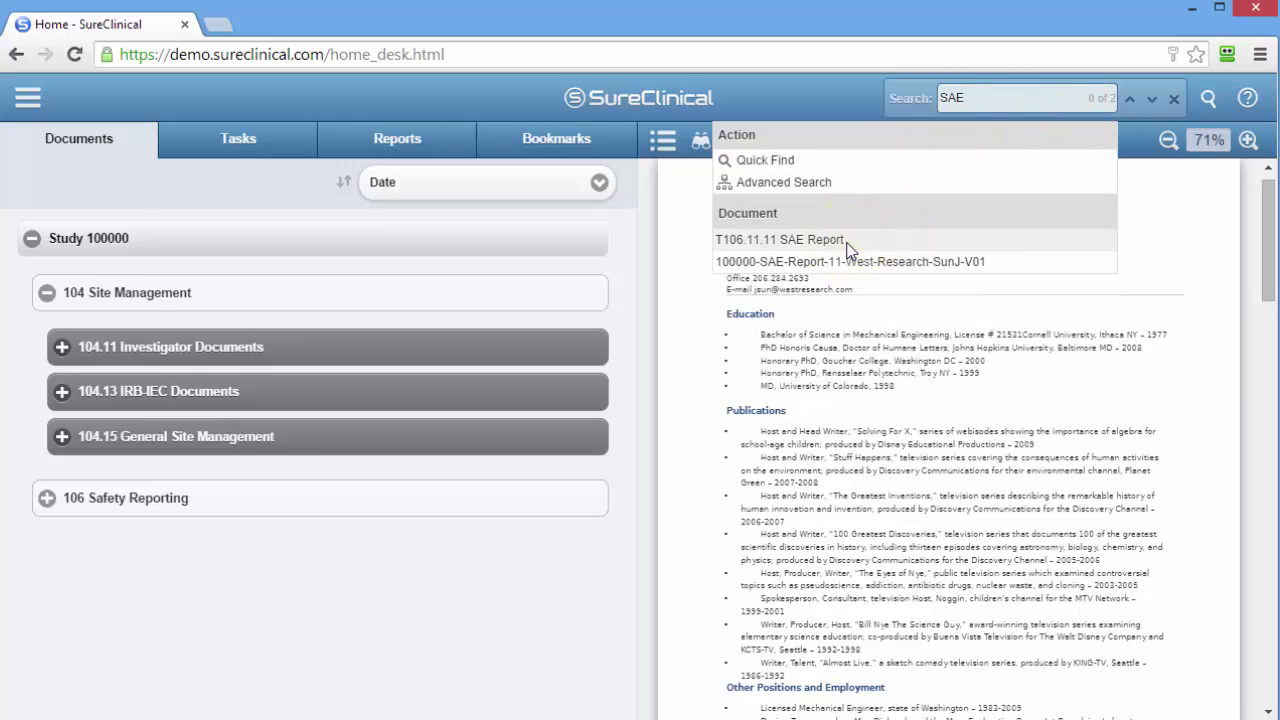
pyautogui.click(847, 242)
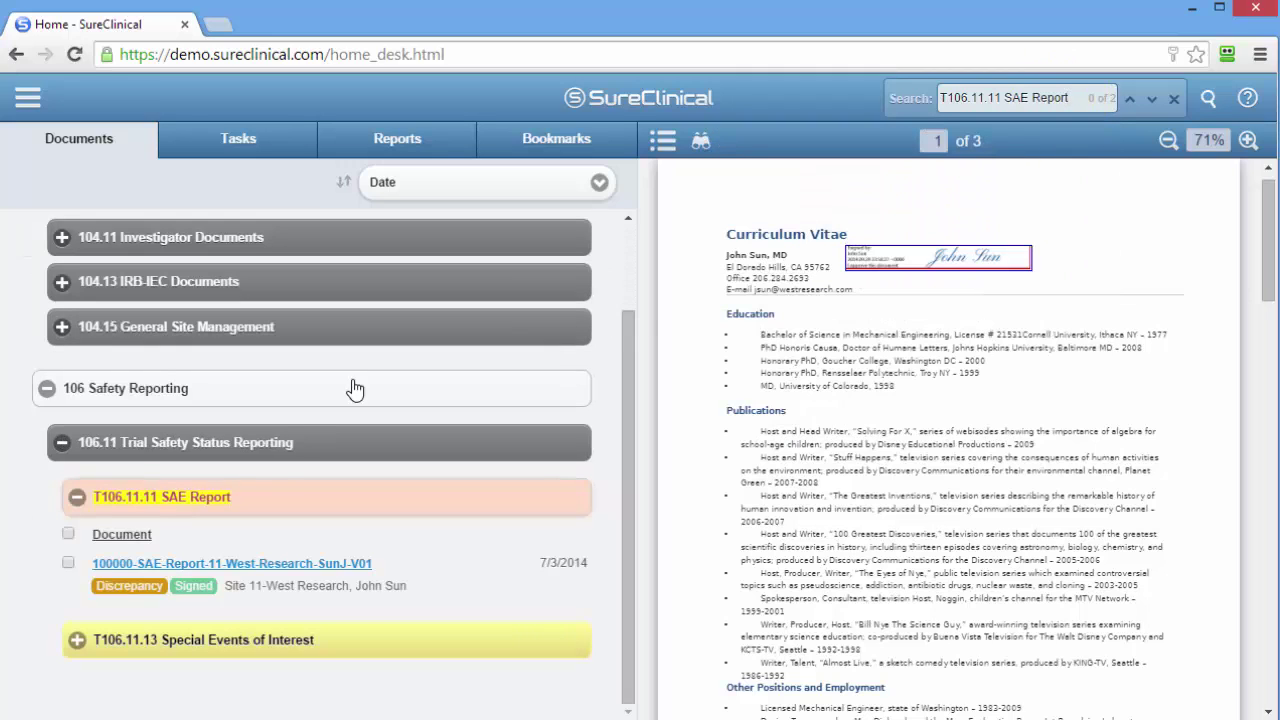
pyautogui.click(222, 569)
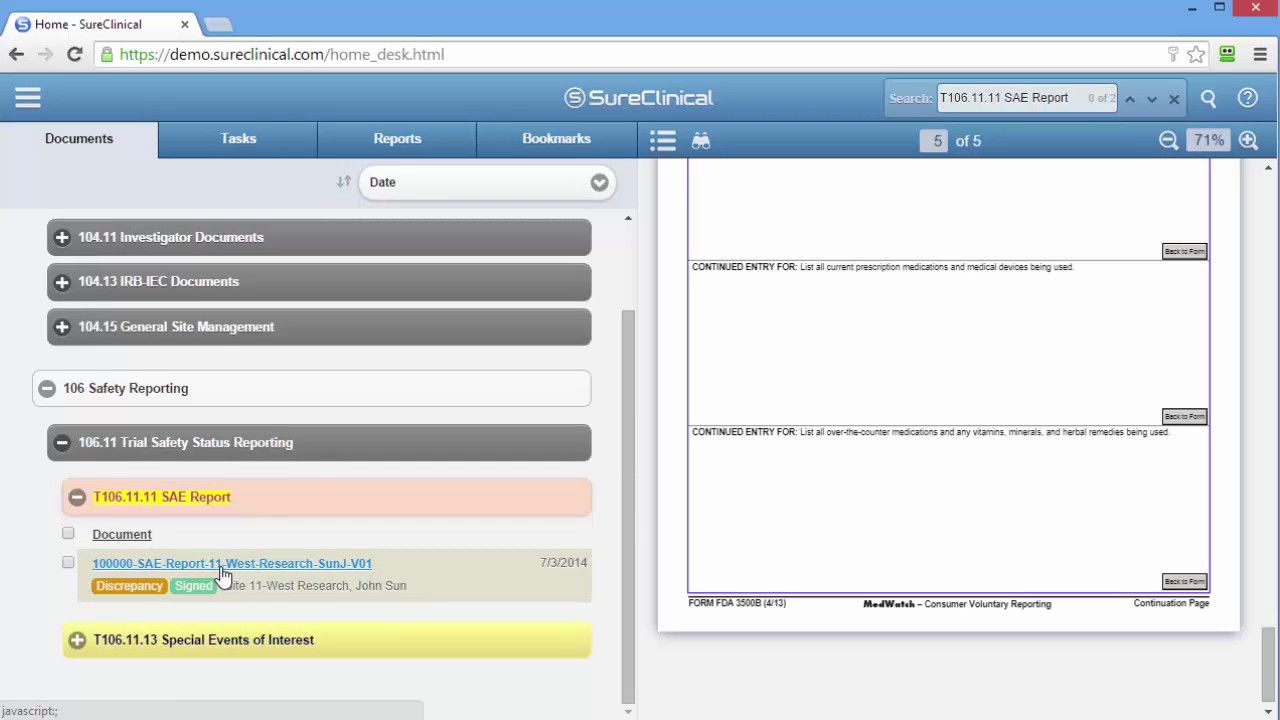
pyautogui.moveTo(1268, 665); pyautogui.dragTo(1268, 200)
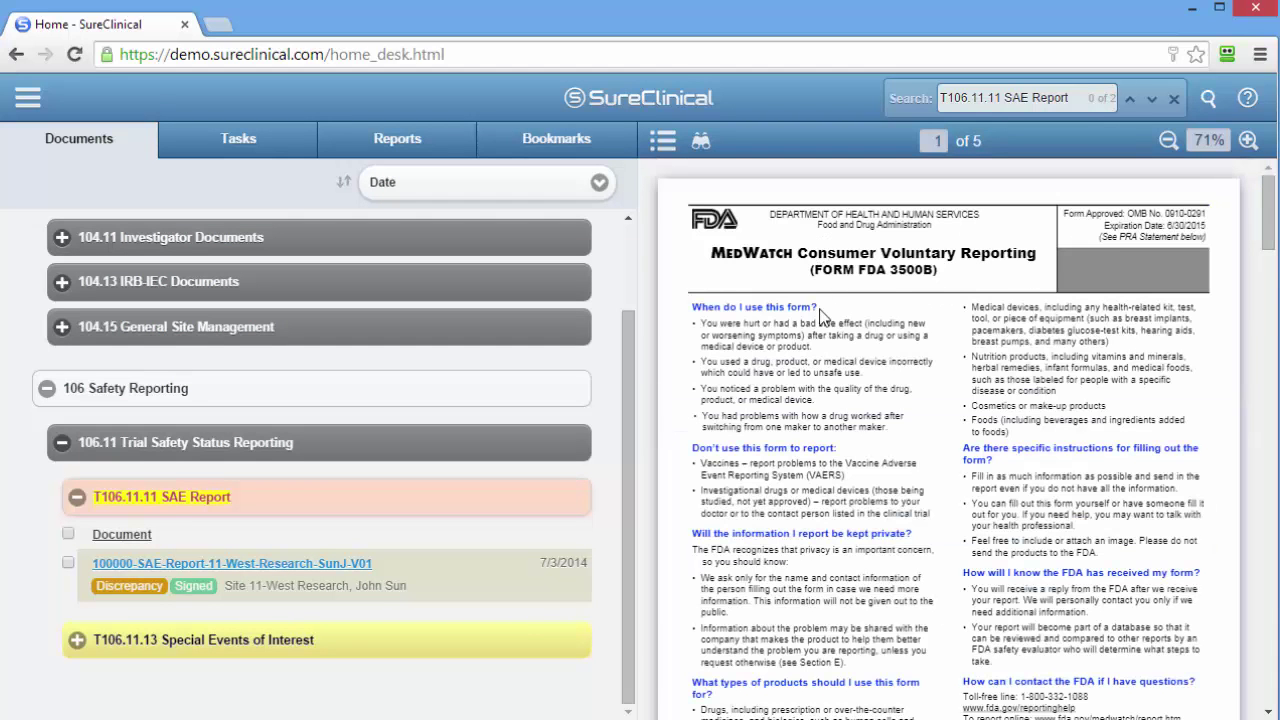
pyautogui.moveTo(1268, 240); pyautogui.dragTo(1225, 330)
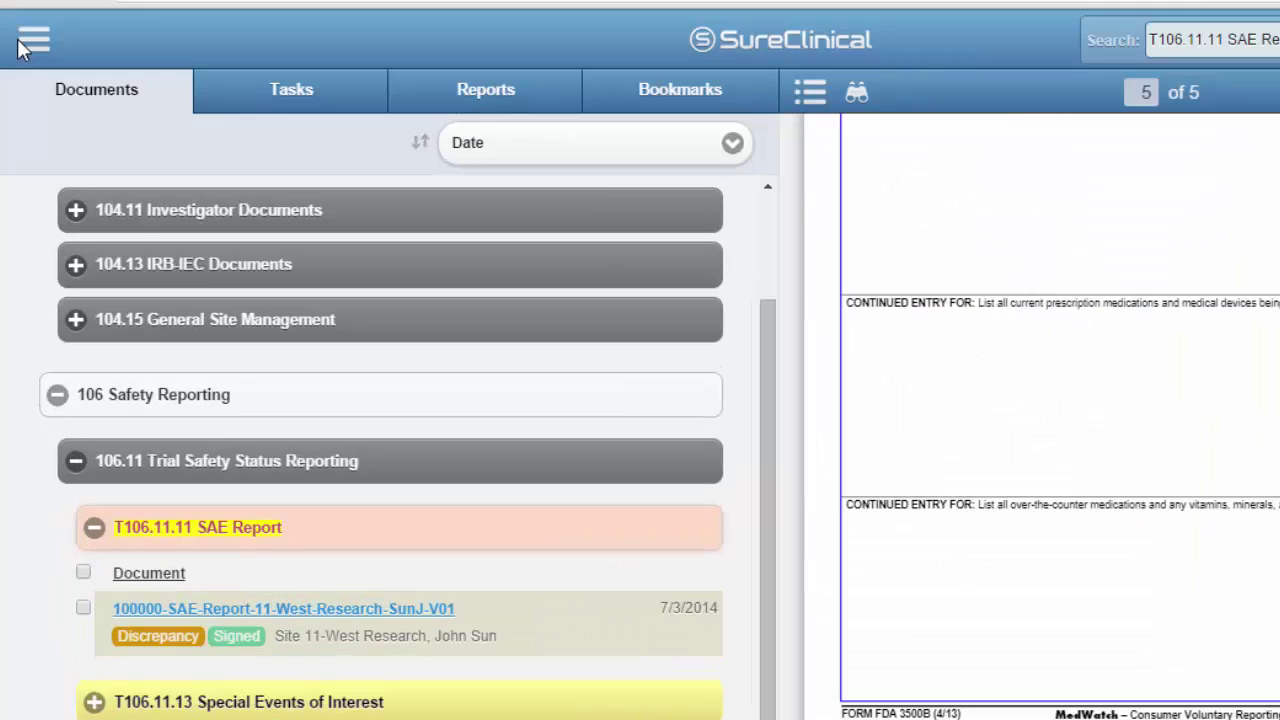
pyautogui.click(21, 47)
pyautogui.click(18, 38)
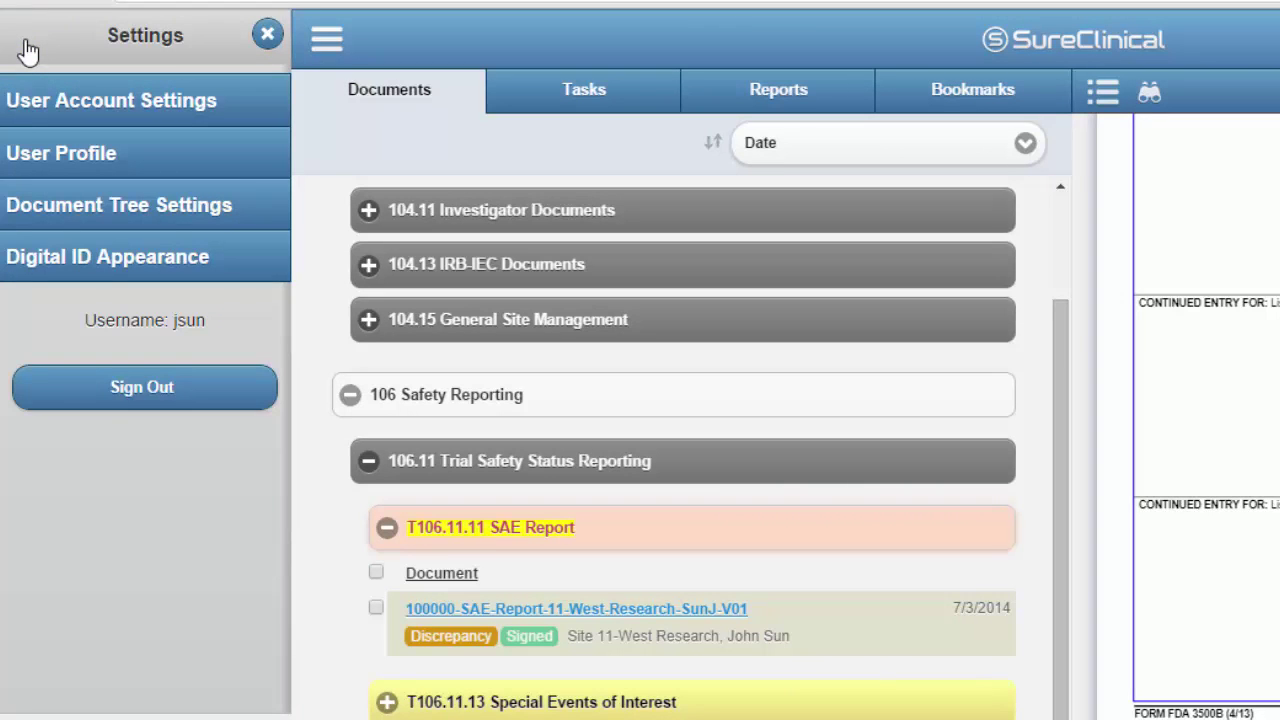
pyautogui.click(40, 210)
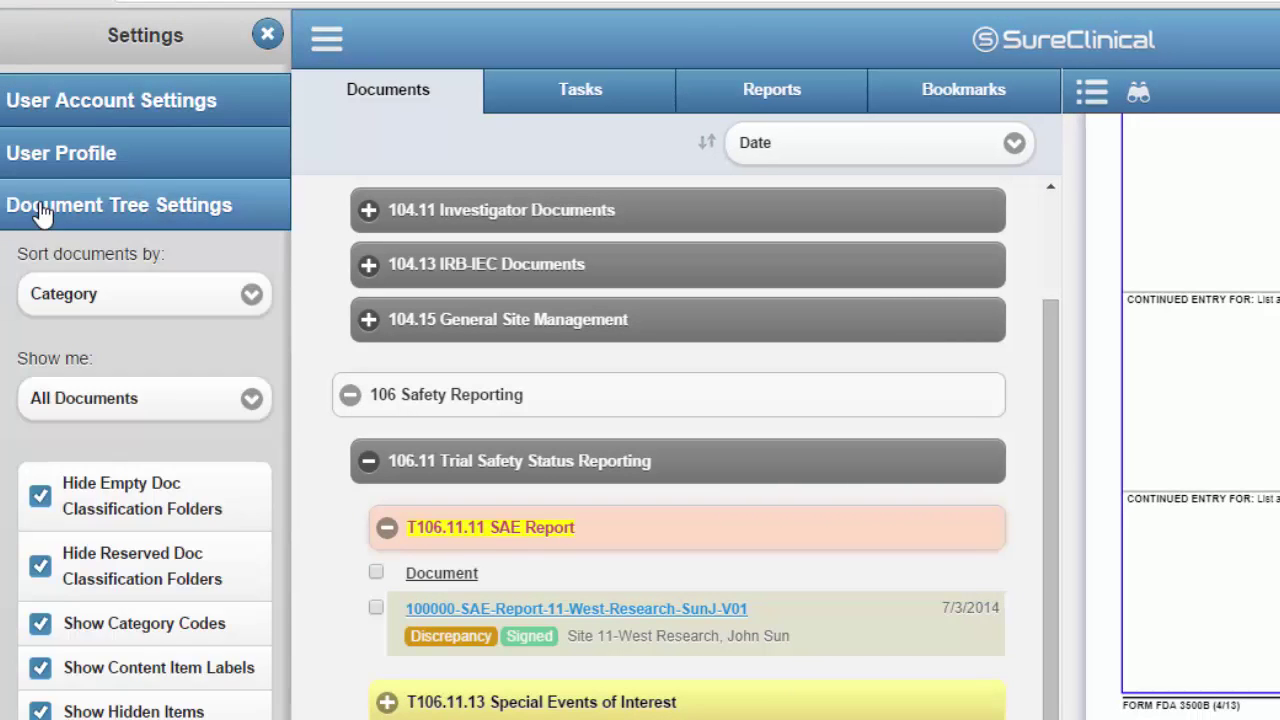
pyautogui.click(42, 625)
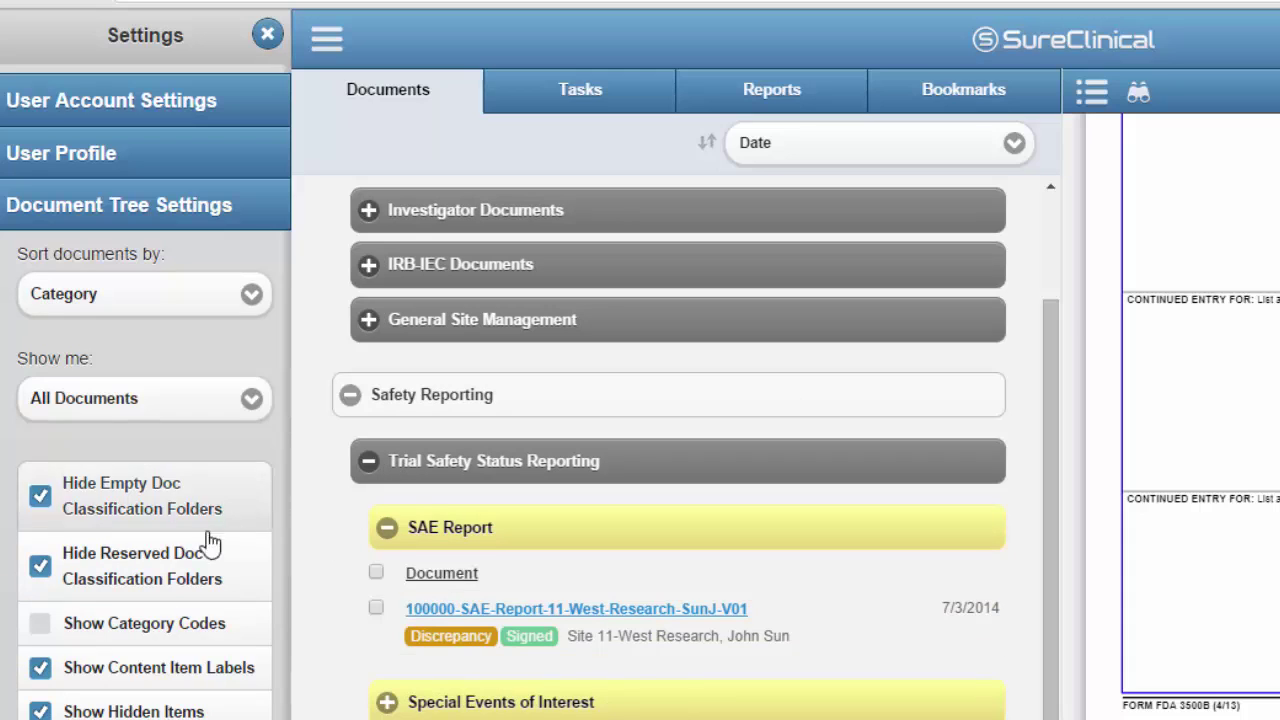
pyautogui.click(38, 625)
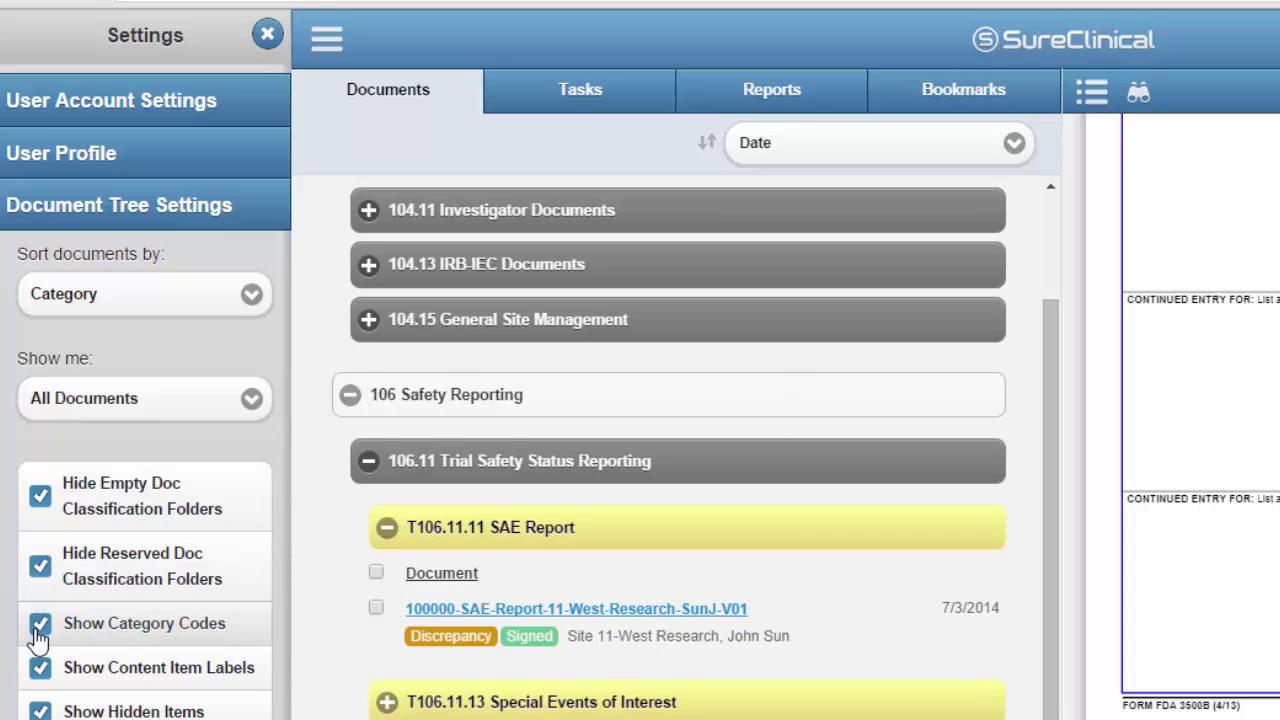
pyautogui.click(120, 156)
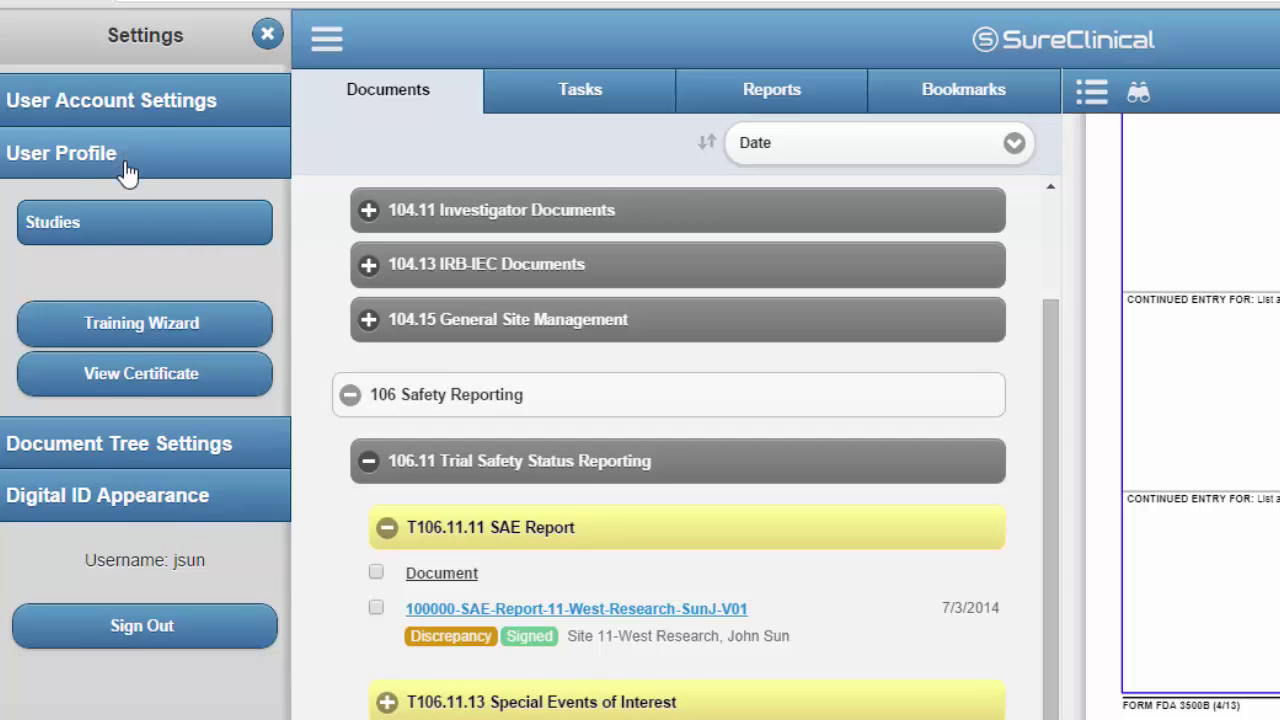
pyautogui.click(120, 231)
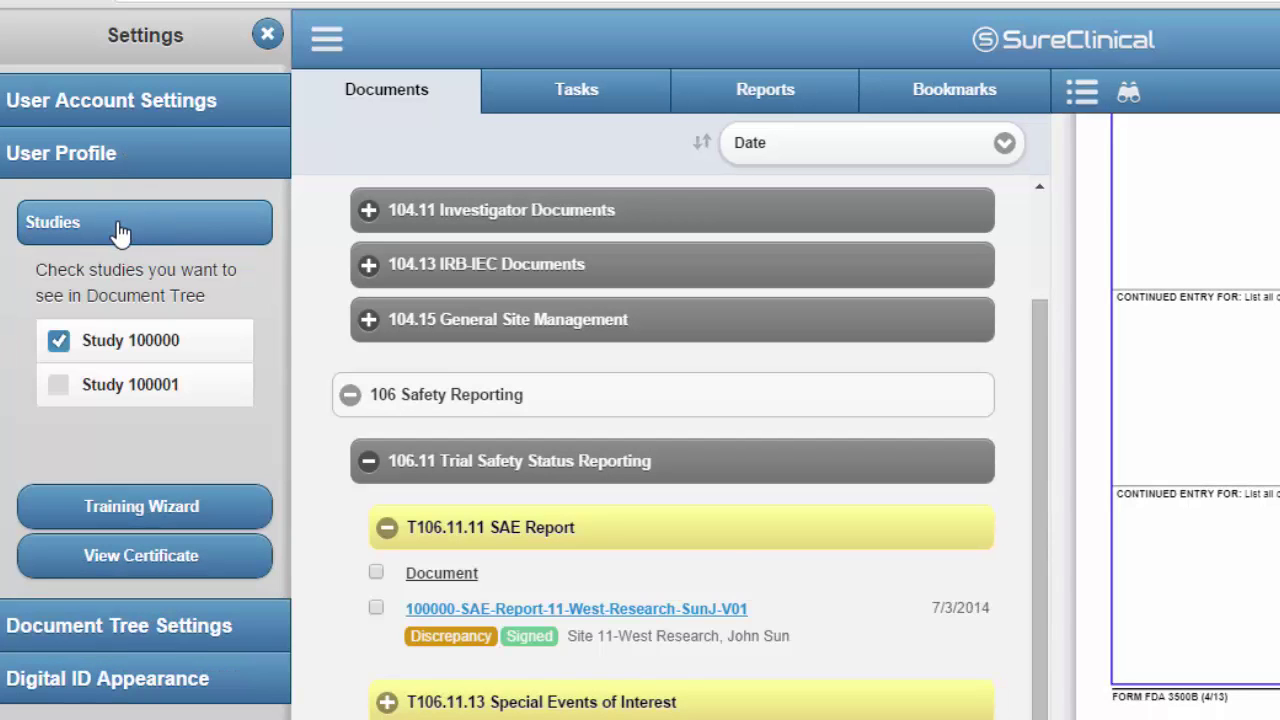
pyautogui.click(59, 388)
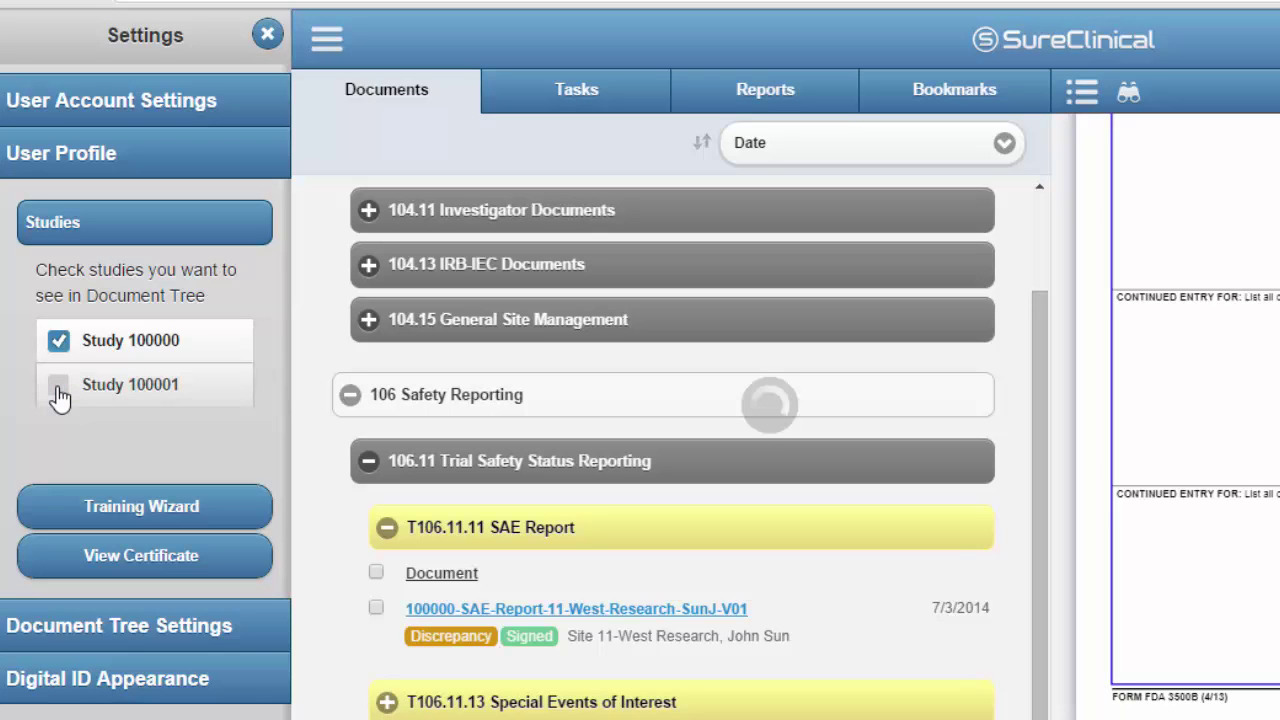
pyautogui.click(267, 40)
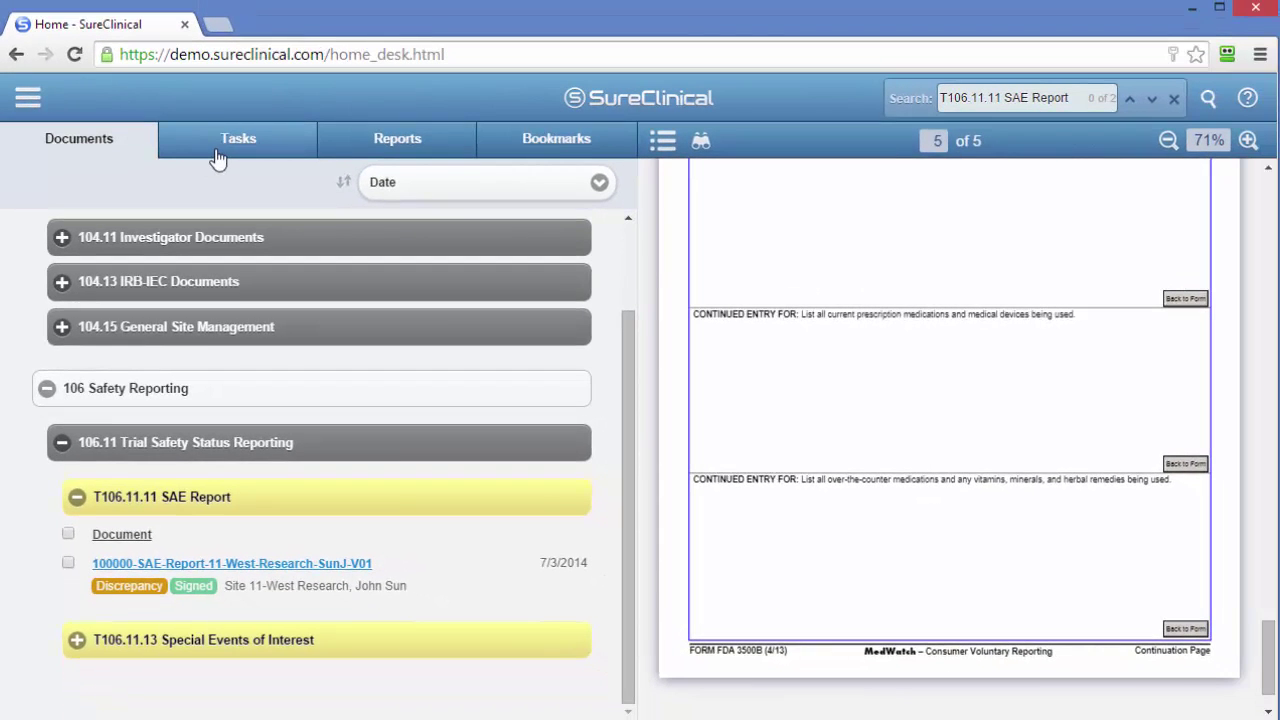
pyautogui.click(512, 150)
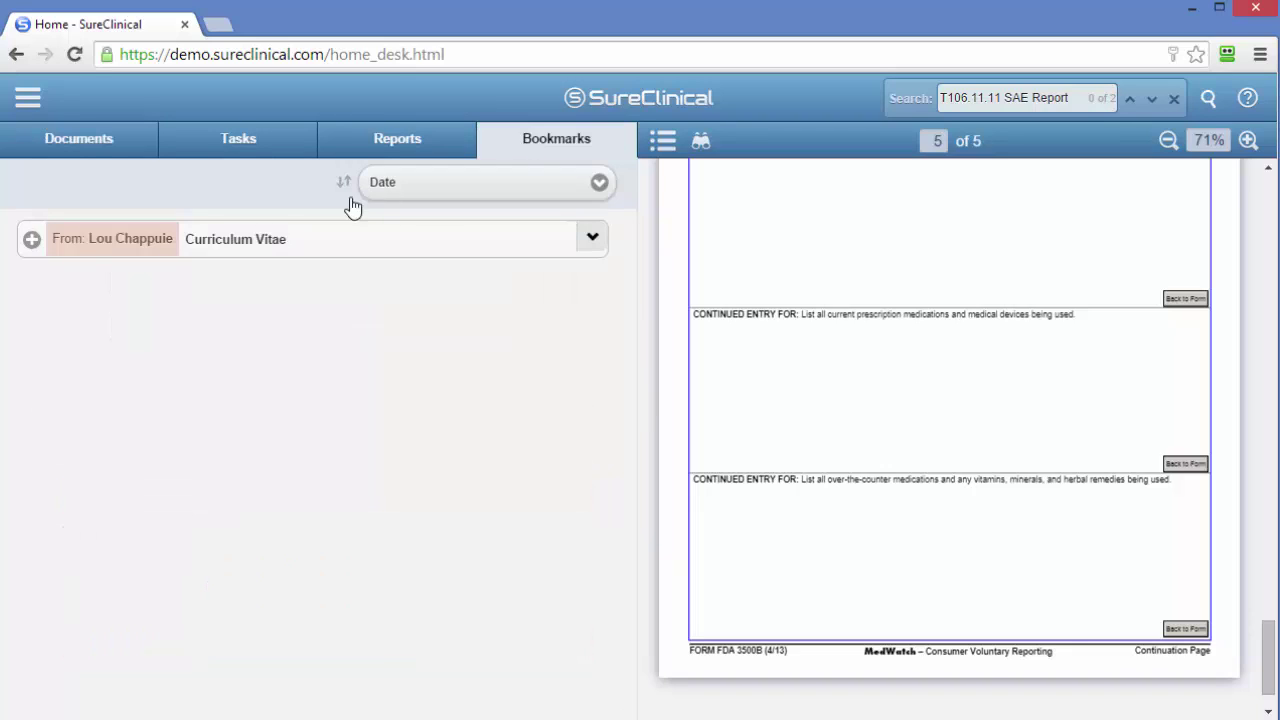
pyautogui.click(289, 250)
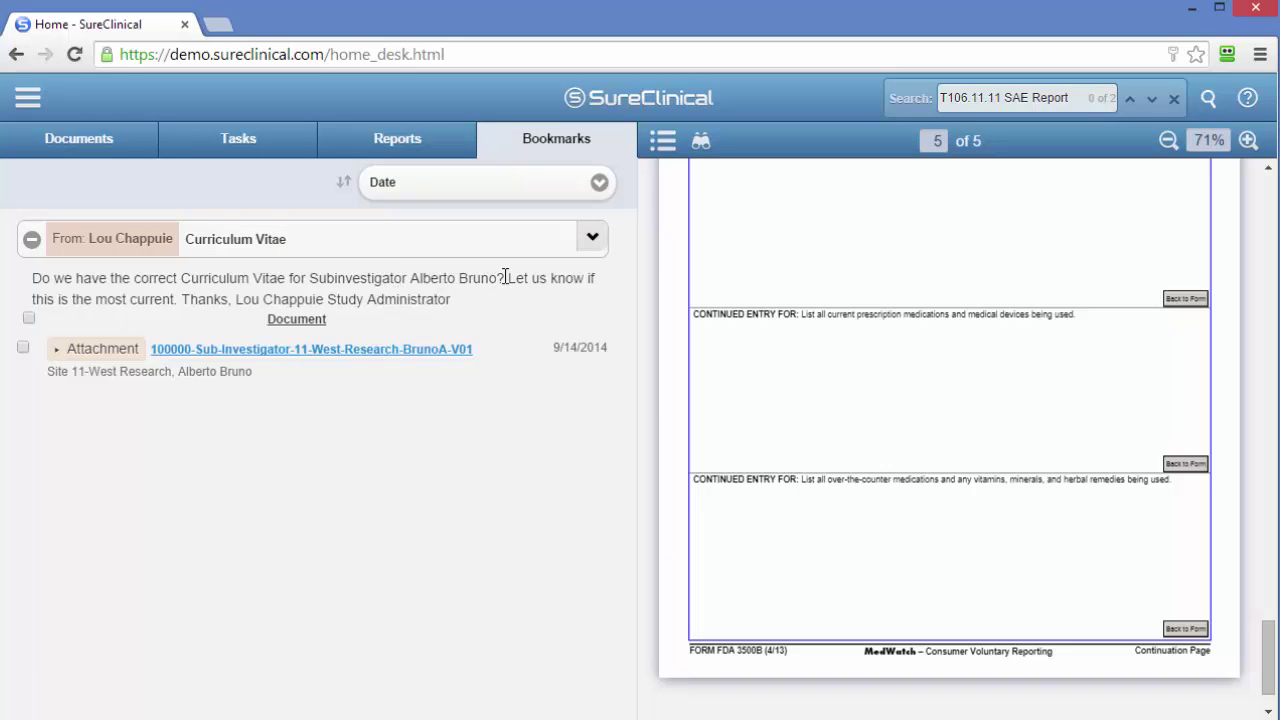
pyautogui.click(435, 352)
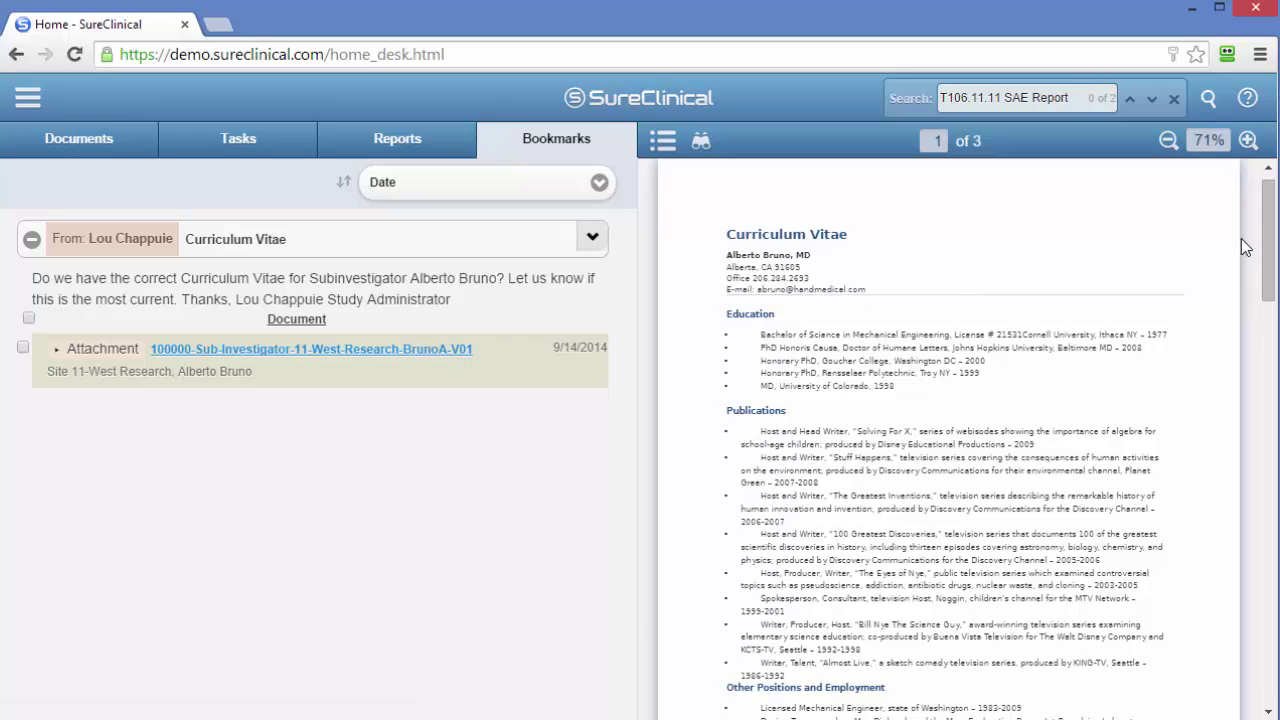
pyautogui.moveTo(1268, 245)
pyautogui.mouseDown()
pyautogui.moveTo(1270, 502)
pyautogui.moveTo(1244, 203)
pyautogui.mouseUp()
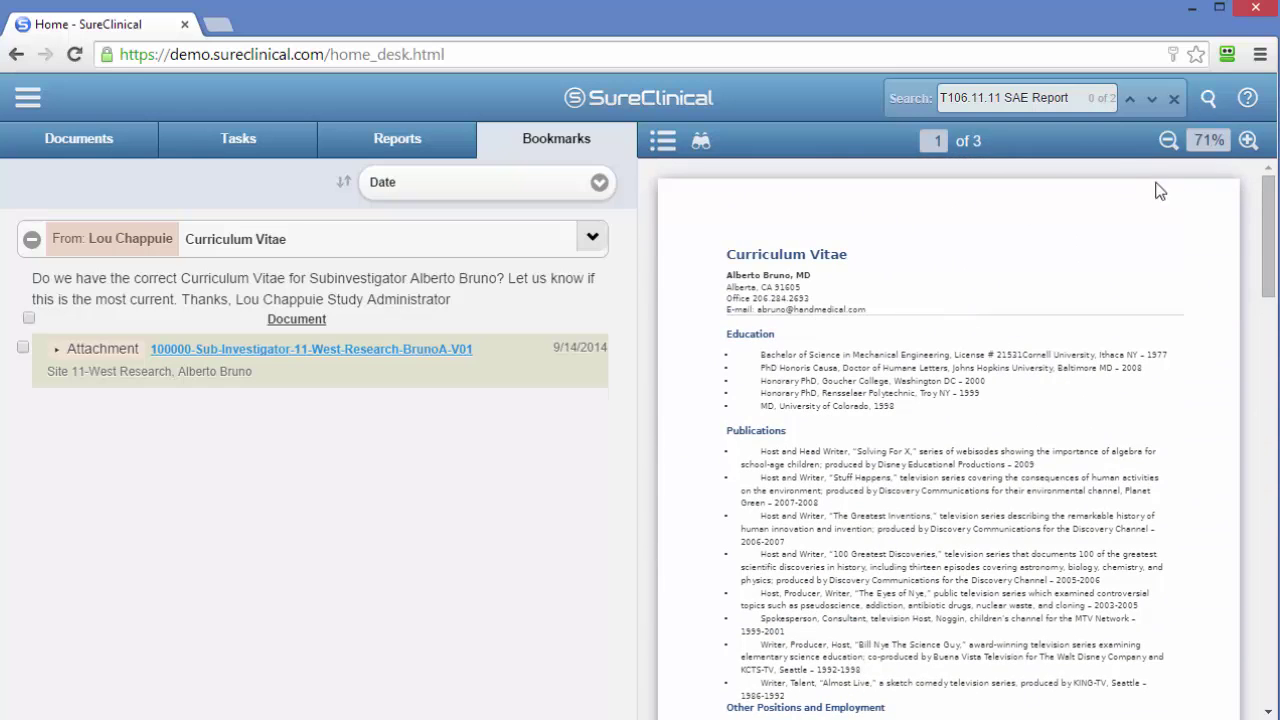